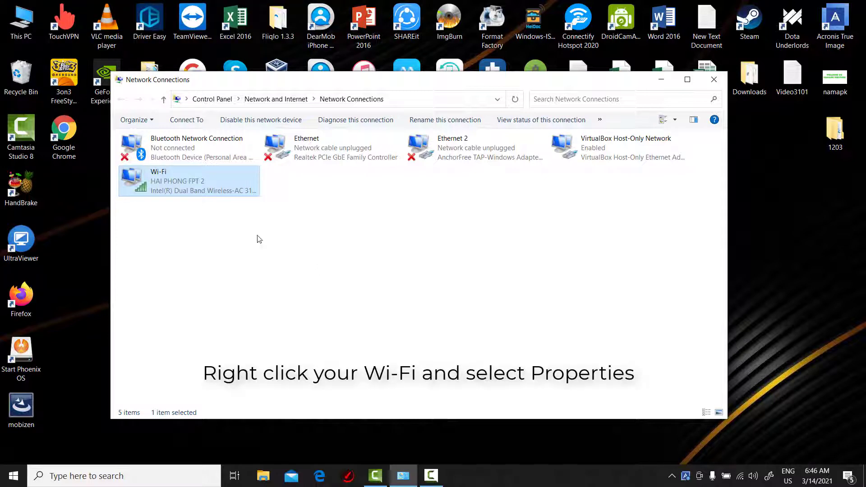
Open the Internet Protocol Version 4 (TCP/IPv4) properties of the Wi-Fi connection
{"action": "right_click", "coordinate": [183, 185]}
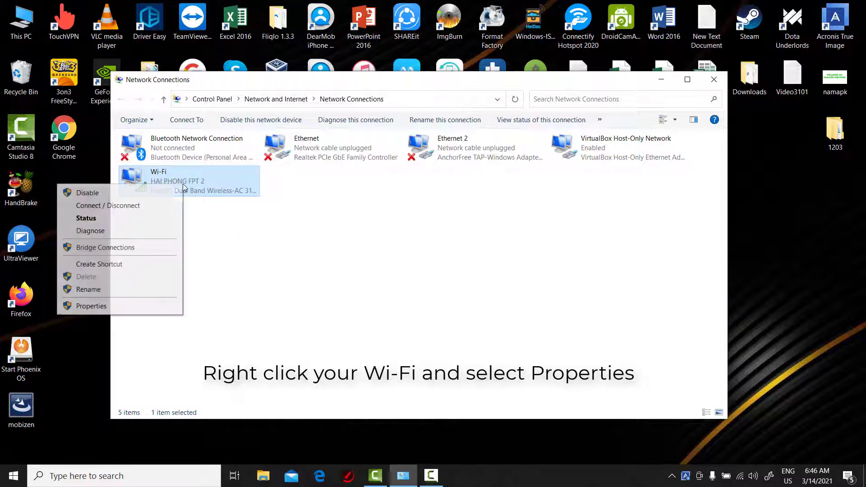
{"action": "left_click", "coordinate": [134, 306]}
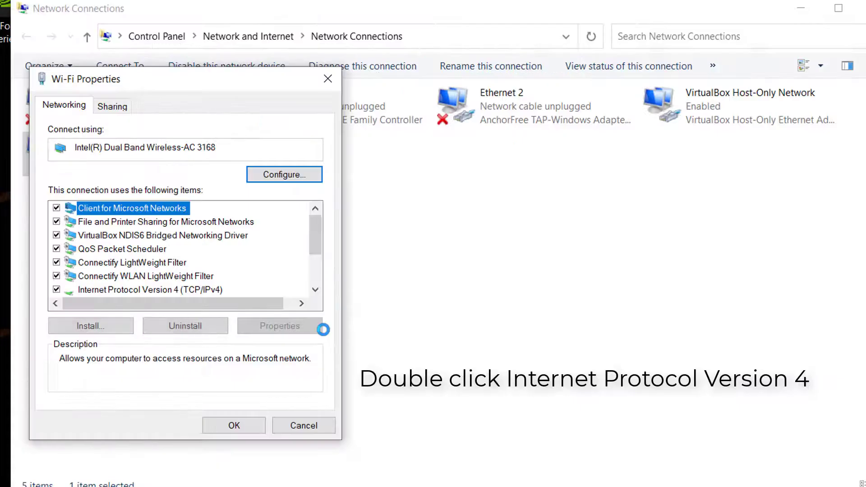
{"action": "left_click_drag", "start_coordinate": [318, 237], "coordinate": [317, 247]}
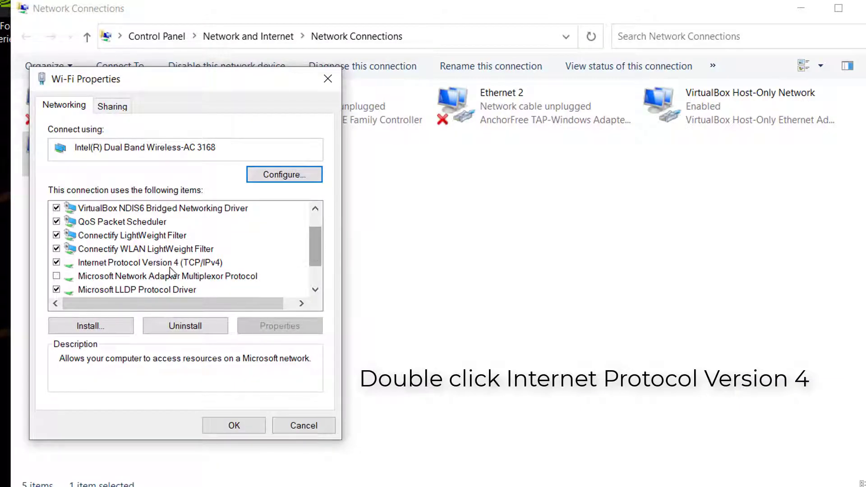
{"action": "left_click", "coordinate": [170, 264]}
{"action": "double_click", "coordinate": [218, 265]}
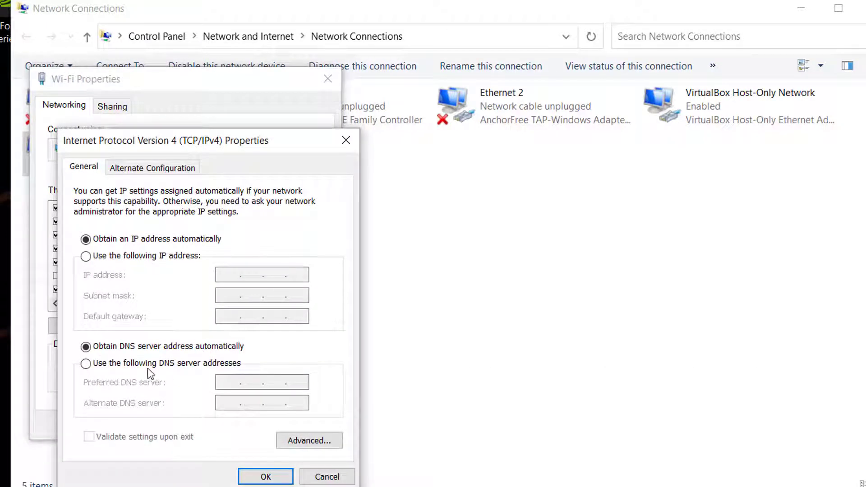
Set the preferred DNS server to 8.8.8.8 and the alternate to 8.8.4.4, and accept the Wi-Fi properties
{"action": "left_click", "coordinate": [150, 367]}
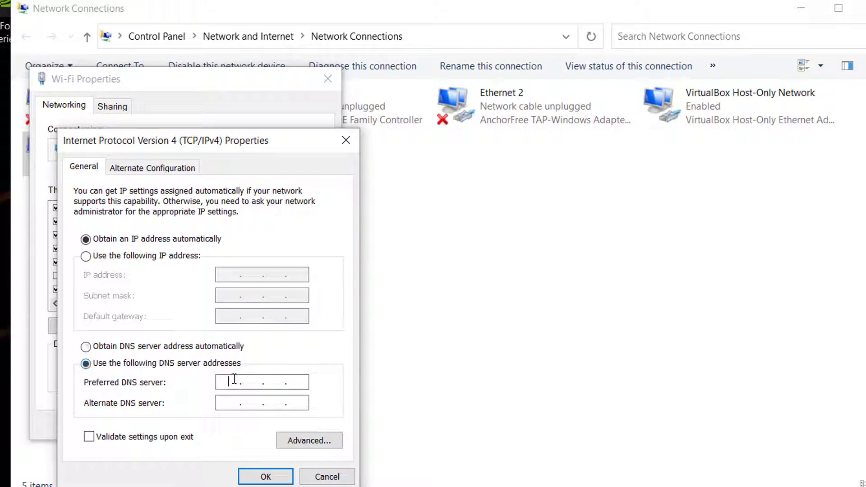
{"action": "type", "text": "8.8.8.8"}
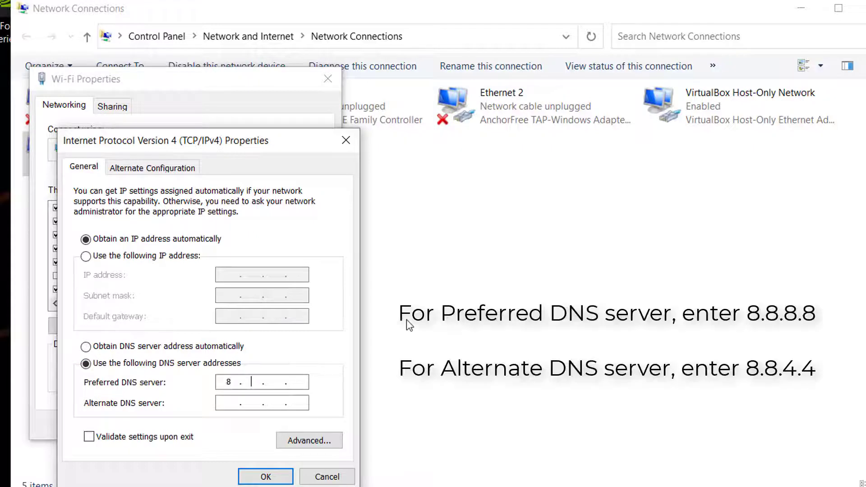
{"action": "key", "text": "Tab"}
{"action": "type", "text": "8.8.4.4"}
{"action": "left_click", "coordinate": [257, 476]}
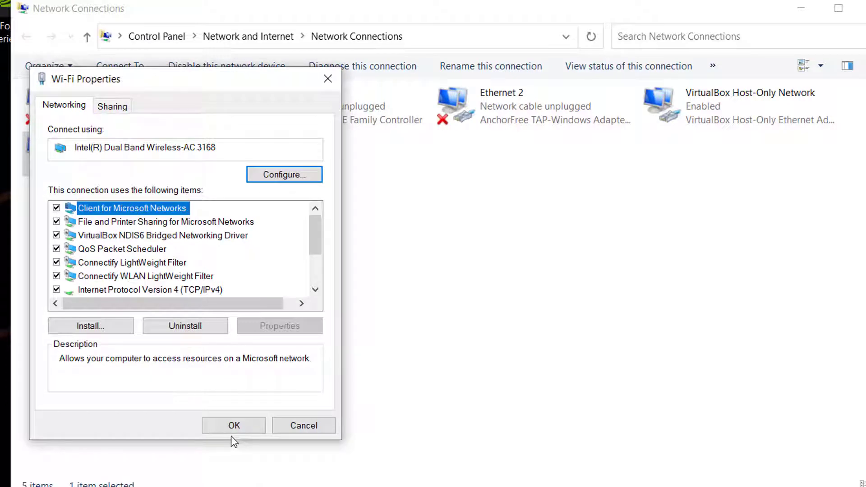
{"action": "left_click", "coordinate": [250, 431]}
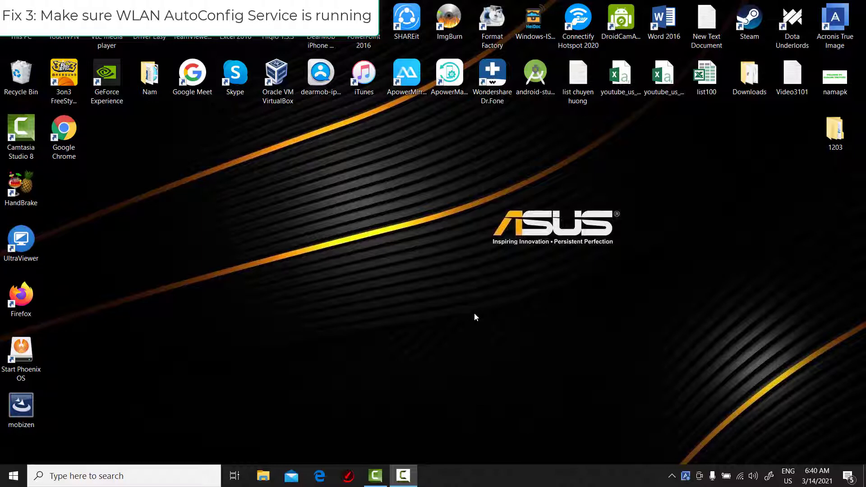
Launch the Services console by running services.msc
{"action": "right_click", "coordinate": [14, 476]}
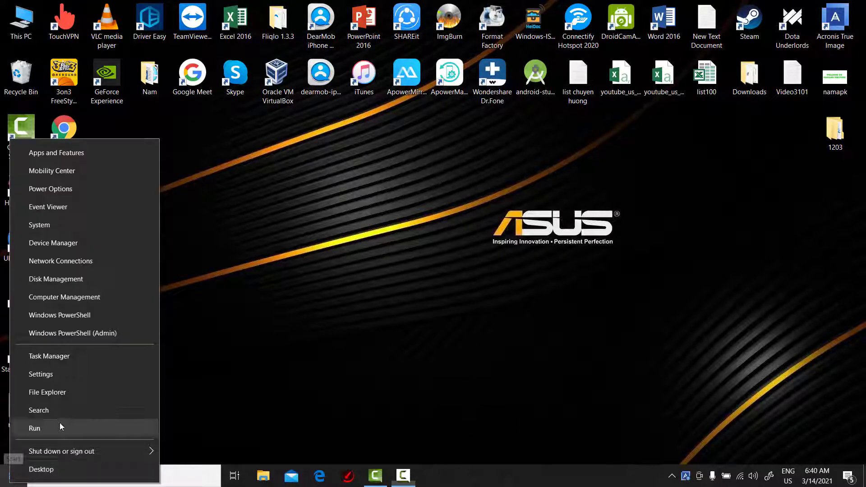
{"action": "left_click", "coordinate": [89, 426]}
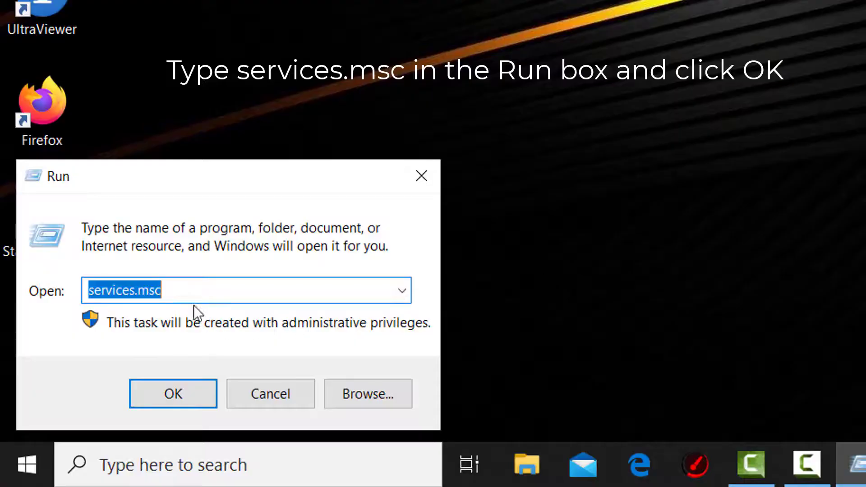
{"action": "left_click", "coordinate": [85, 388]}
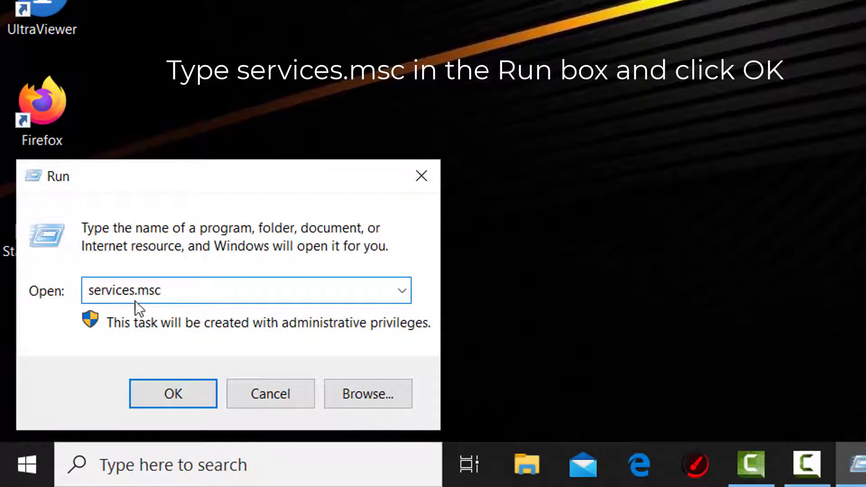
{"action": "left_click", "coordinate": [186, 397]}
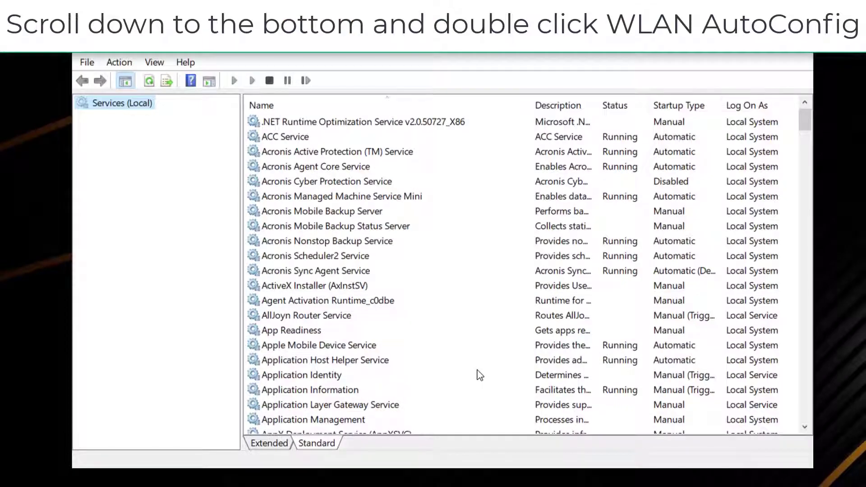
Find the WLAN AutoConfig service near the end of the list and open its properties
{"action": "left_click", "coordinate": [481, 374]}
{"action": "left_click_drag", "start_coordinate": [802, 128], "coordinate": [765, 420]}
{"action": "left_click", "coordinate": [328, 257]}
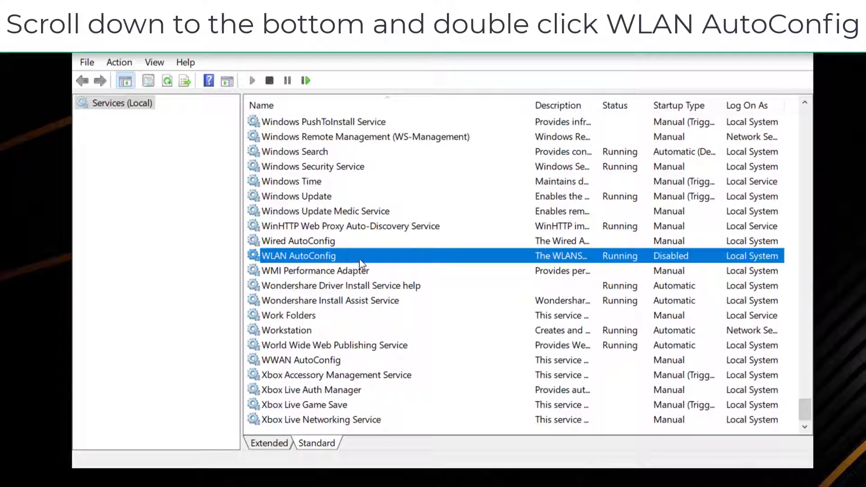
{"action": "double_click", "coordinate": [359, 260]}
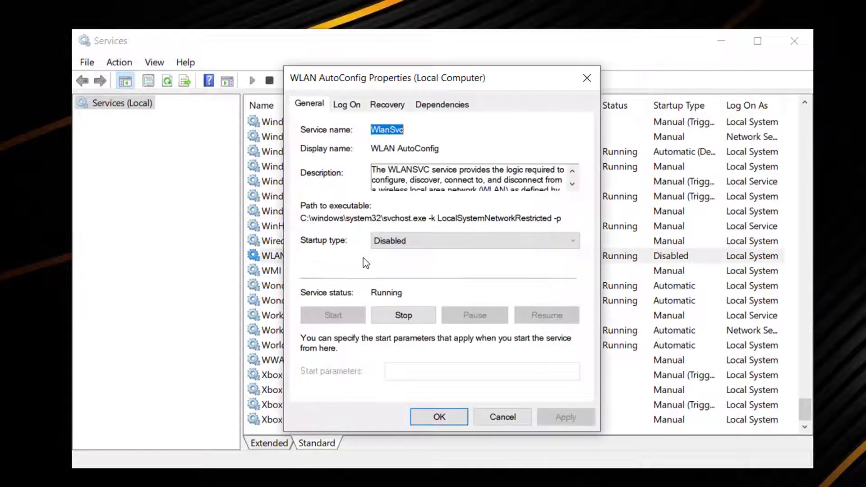
Set the WLAN AutoConfig startup type to Automatic, apply the change and close the properties
{"action": "left_click", "coordinate": [449, 243]}
{"action": "left_click", "coordinate": [442, 259]}
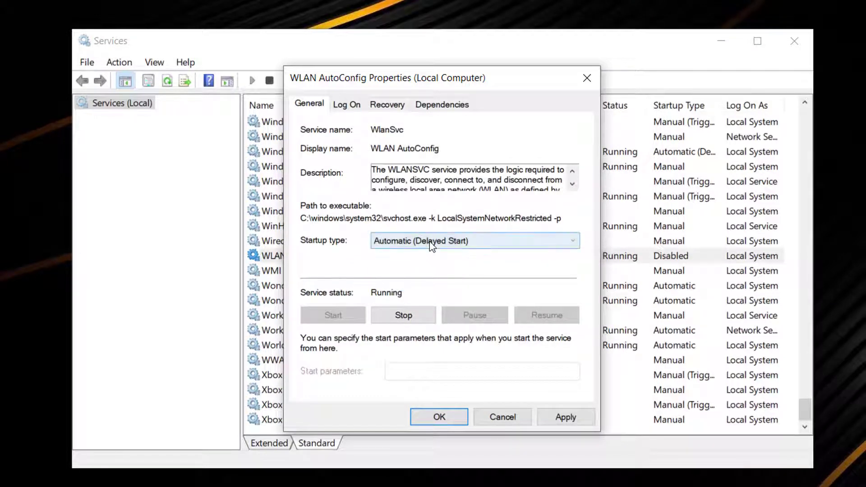
{"action": "left_click", "coordinate": [432, 245]}
{"action": "left_click", "coordinate": [424, 264]}
{"action": "left_click", "coordinate": [568, 417]}
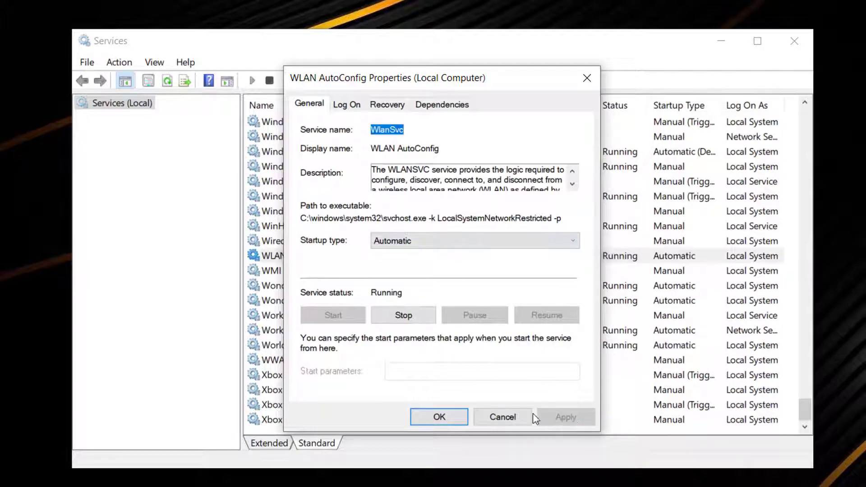
{"action": "left_click", "coordinate": [440, 417]}
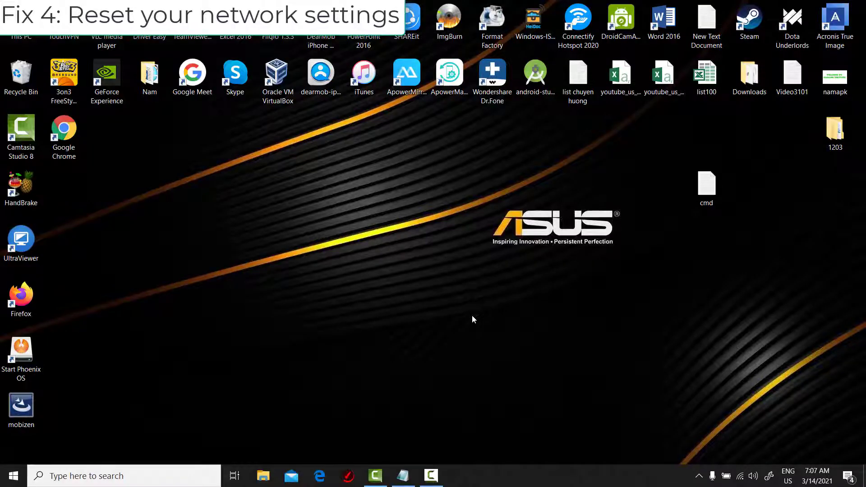
Search Windows for cmd and launch Command Prompt as administrator
{"action": "left_click", "coordinate": [95, 475]}
{"action": "type", "text": "cmd"}
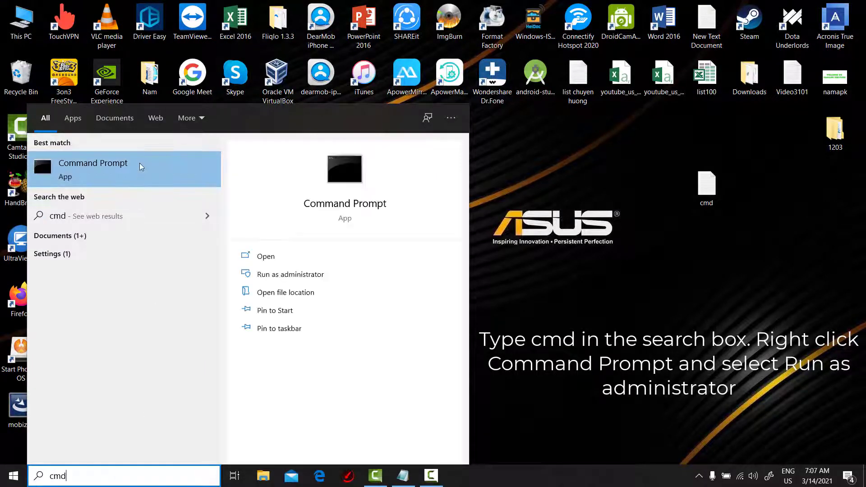
{"action": "right_click", "coordinate": [140, 165]}
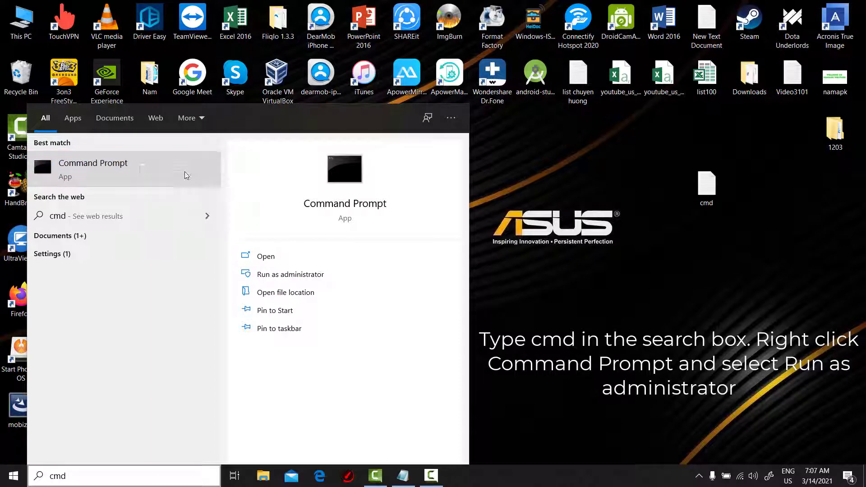
{"action": "left_click", "coordinate": [153, 175]}
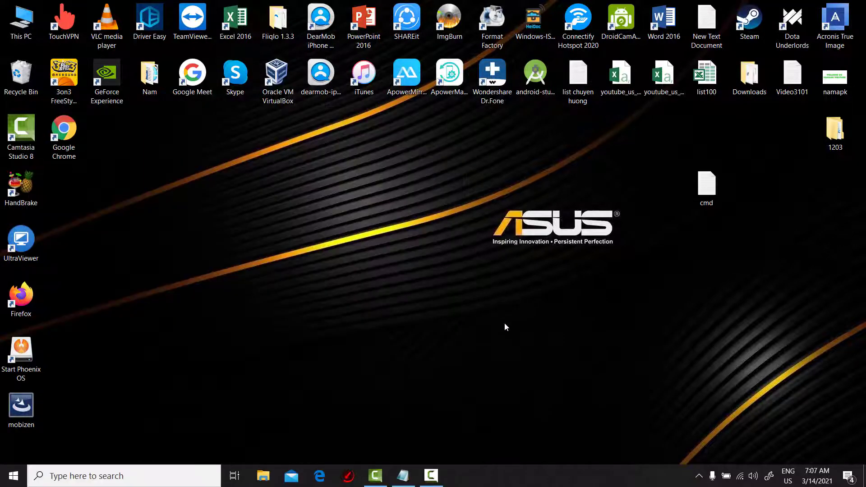
Copy netsh winsock reset from the cmd Notepad file and run it in the administrator Command Prompt
{"action": "left_click", "coordinate": [402, 475]}
{"action": "left_click_drag", "start_coordinate": [547, 112], "coordinate": [461, 113]}
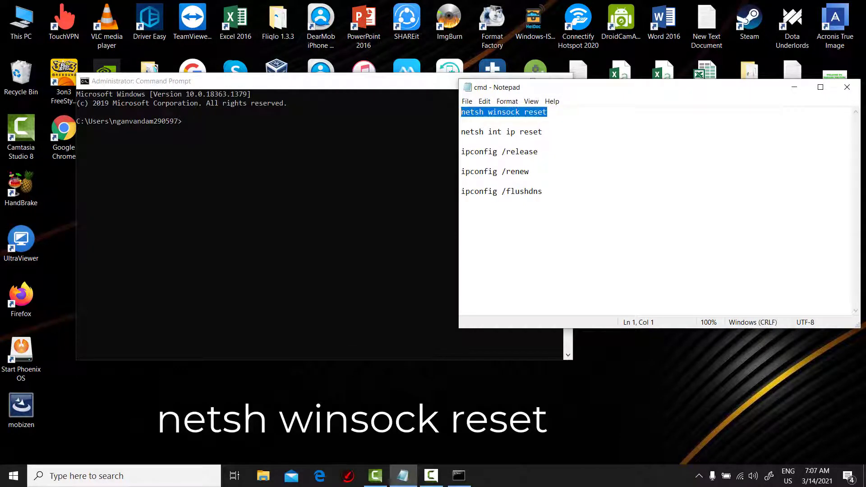
{"action": "right_click", "coordinate": [195, 130]}
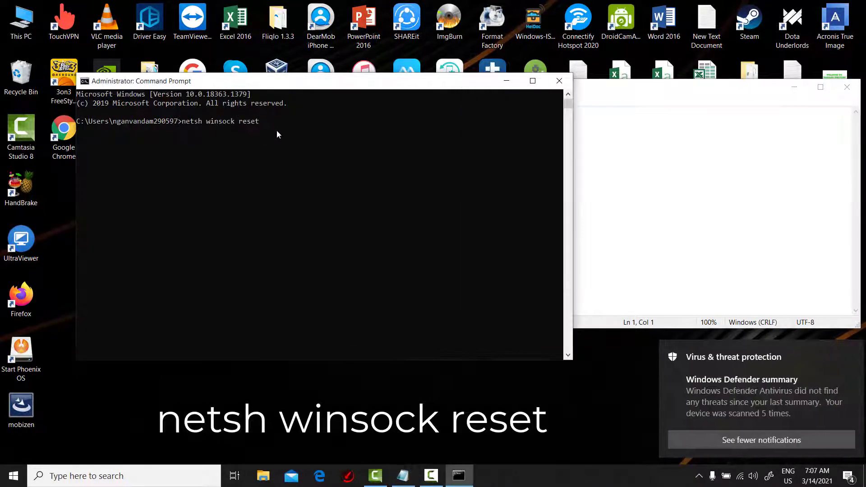
{"action": "key", "text": "Return"}
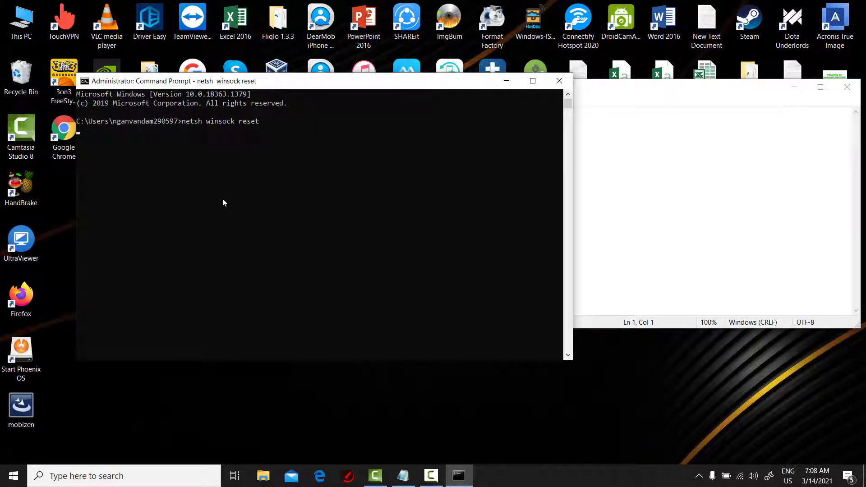
{"action": "key", "text": "Return"}
{"action": "key", "text": "Return"}
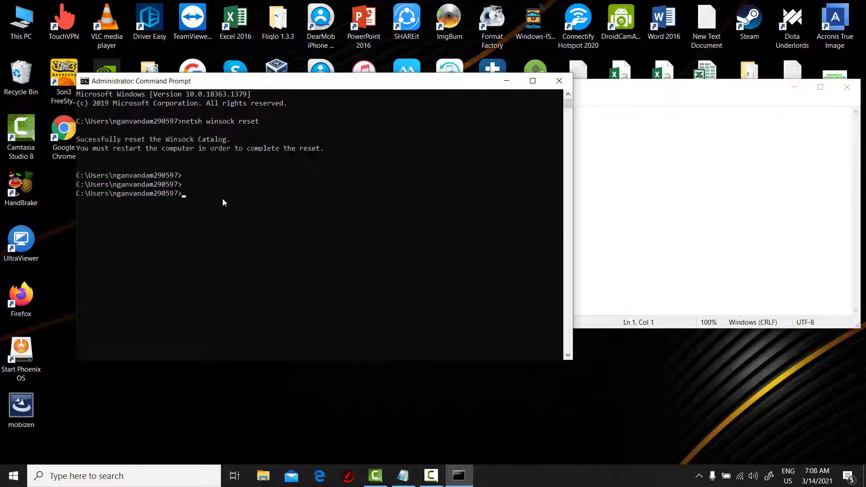
Copy netsh int ip reset from the Notepad file and run it in Command Prompt
{"action": "left_click", "coordinate": [690, 177]}
{"action": "left_click_drag", "start_coordinate": [459, 134], "coordinate": [554, 142]}
{"action": "key", "text": "ctrl+c"}
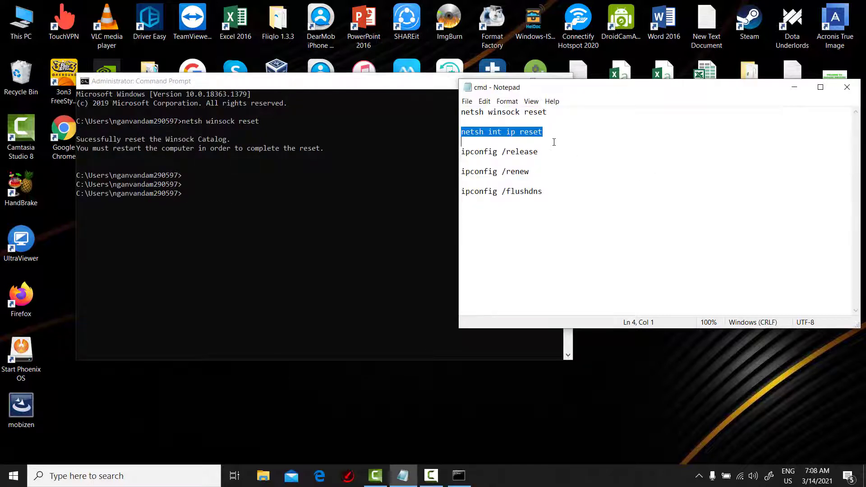
{"action": "left_click", "coordinate": [212, 181]}
{"action": "right_click", "coordinate": [213, 182]}
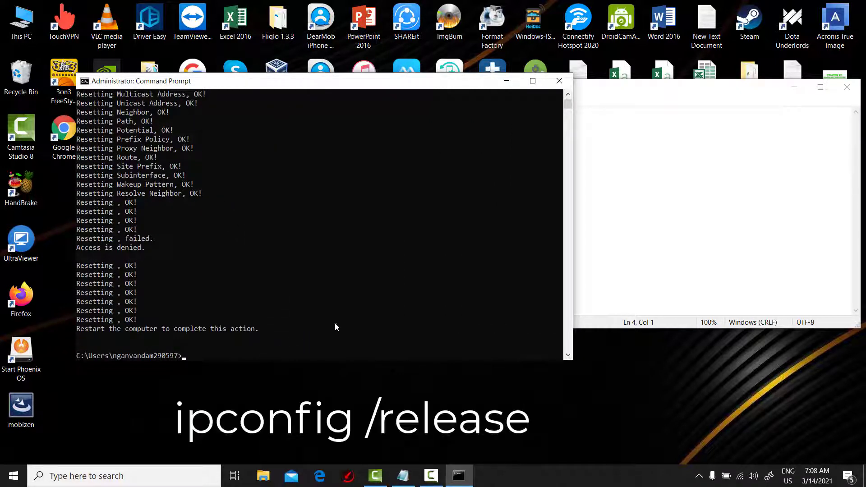
Copy ipconfig /release from the Notepad file and run it in Command Prompt
{"action": "left_click", "coordinate": [644, 218]}
{"action": "left_click_drag", "start_coordinate": [550, 155], "coordinate": [460, 153]}
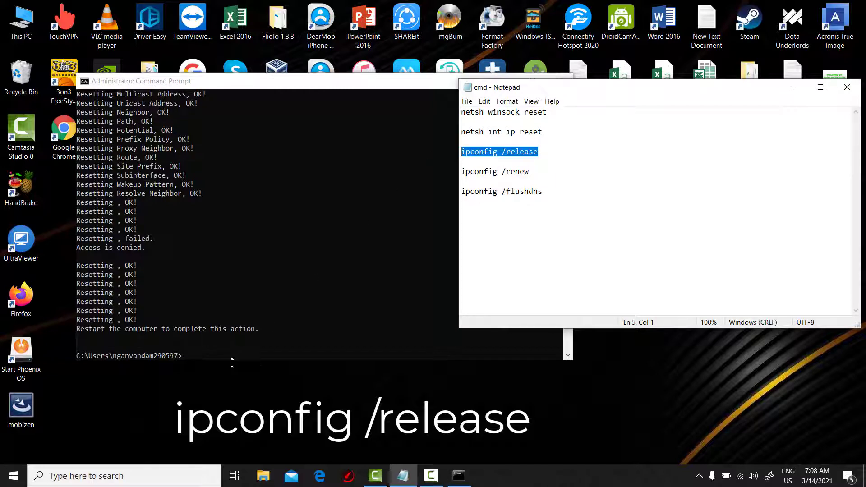
{"action": "left_click", "coordinate": [197, 357]}
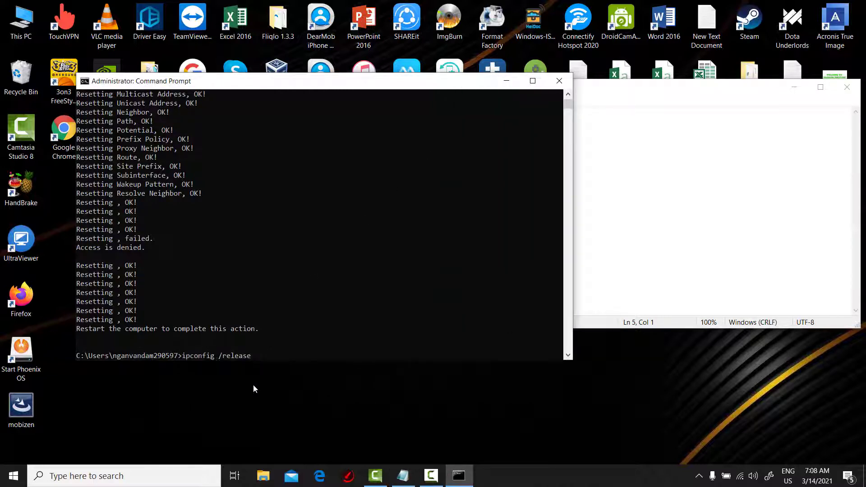
{"action": "key", "text": "Return"}
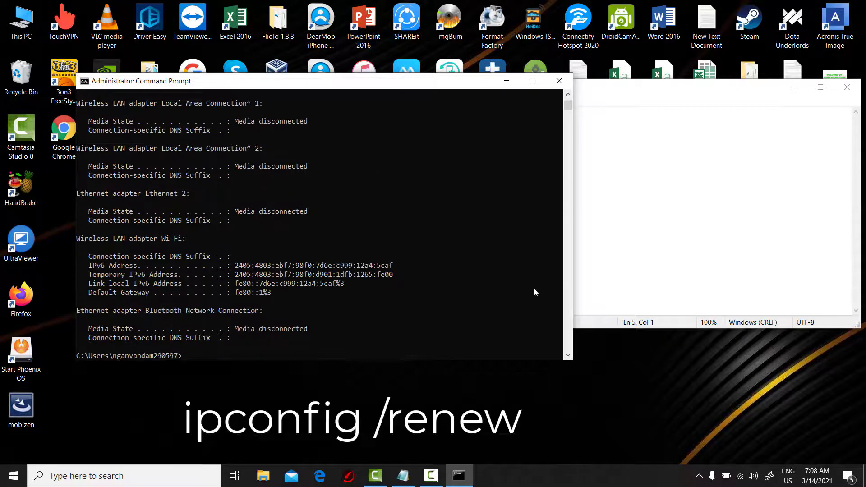
Copy ipconfig /renew from the Notepad file and run it in Command Prompt
{"action": "left_click", "coordinate": [609, 226]}
{"action": "left_click_drag", "start_coordinate": [555, 172], "coordinate": [461, 172]}
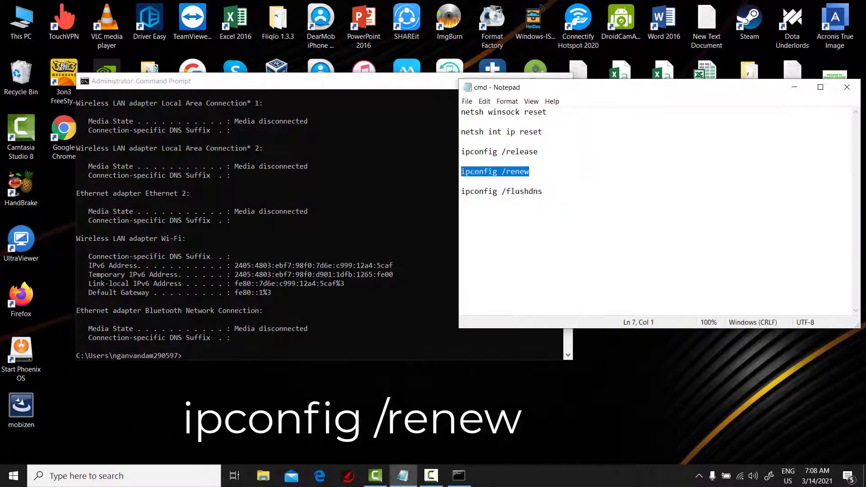
{"action": "right_click", "coordinate": [234, 356]}
{"action": "key", "text": "Return"}
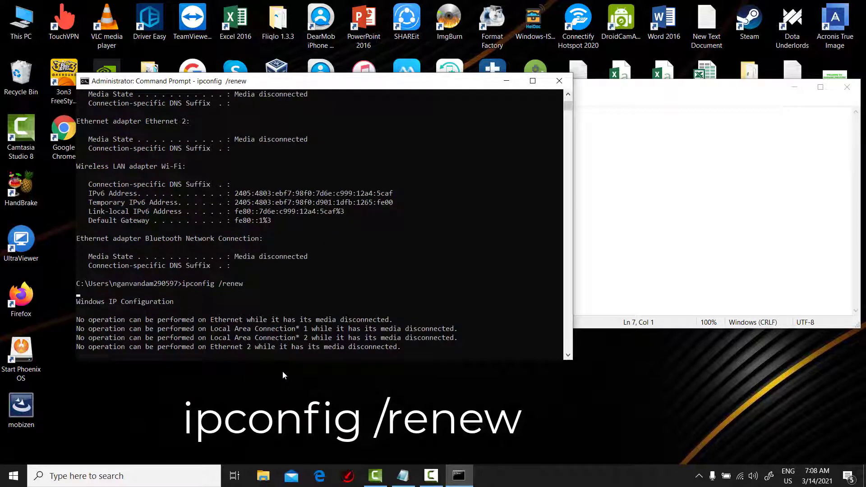
Run ipconfig /flushdns from the Notepad file in Command Prompt, and close the Command Prompt window
{"action": "left_click_drag", "start_coordinate": [501, 192], "coordinate": [460, 191]}
{"action": "key", "text": "ctrl+c"}
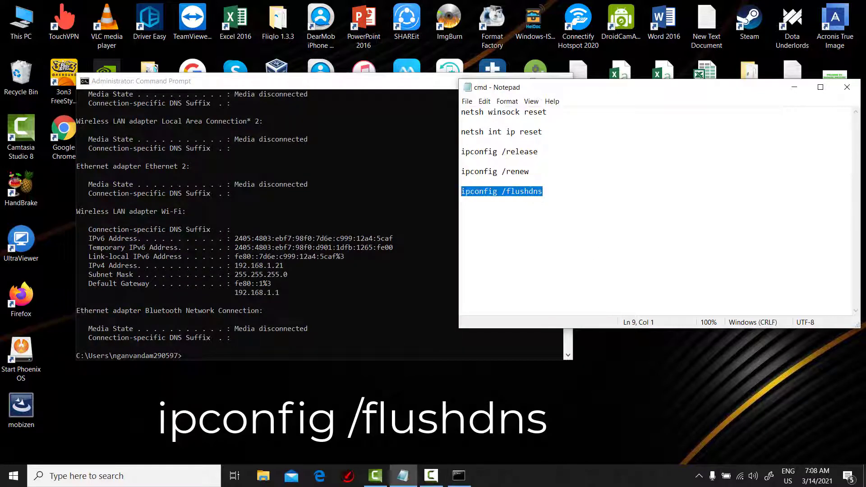
{"action": "left_click", "coordinate": [237, 356]}
{"action": "right_click", "coordinate": [236, 356]}
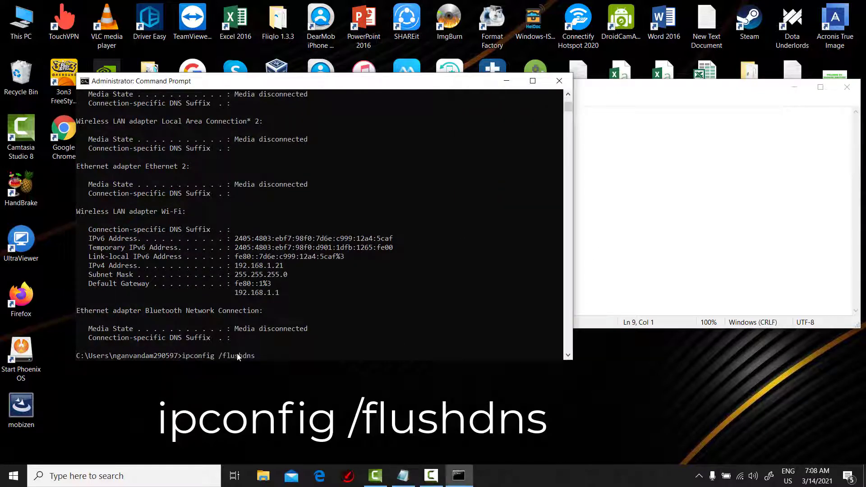
{"action": "key", "text": "Return"}
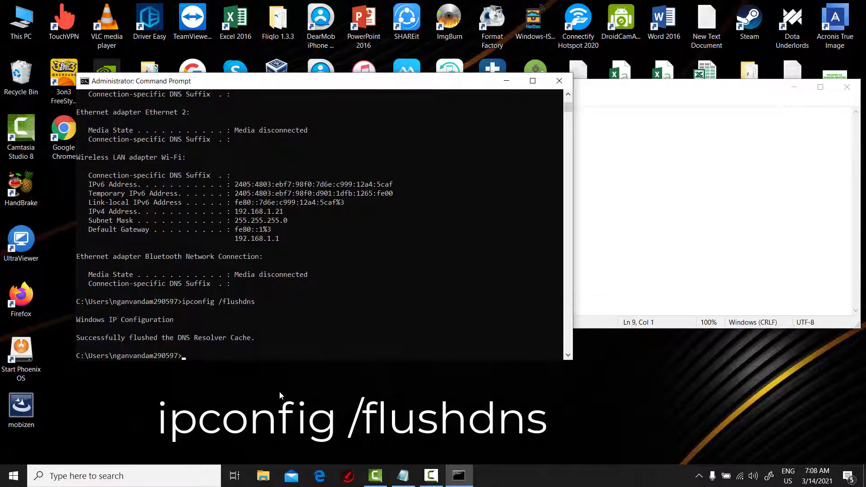
{"action": "left_click", "coordinate": [559, 81]}
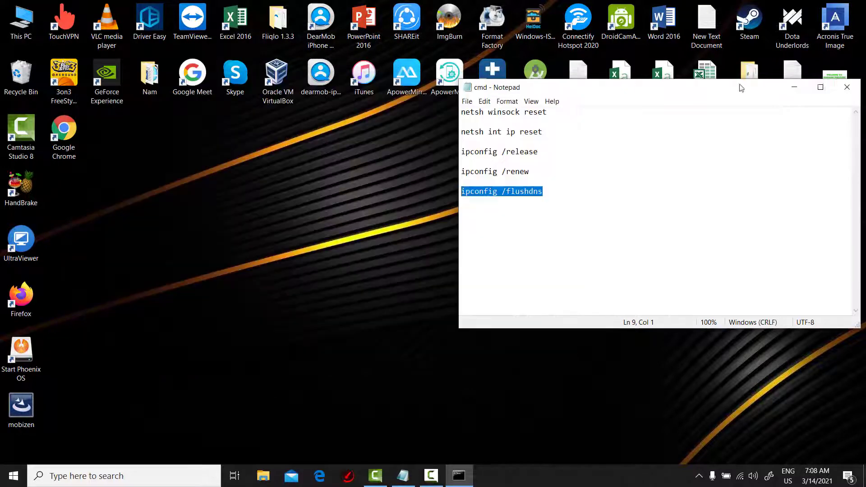
Close the Notepad file of commands and open the computer's power options
{"action": "left_click", "coordinate": [847, 87]}
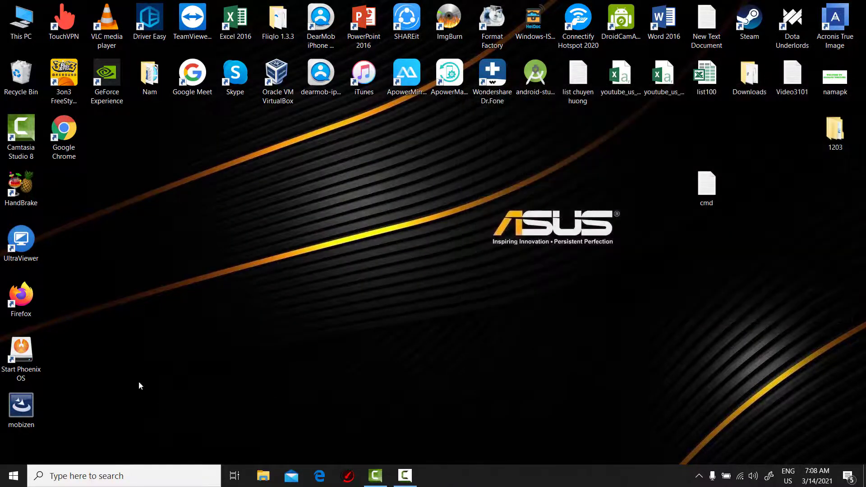
{"action": "left_click", "coordinate": [15, 473]}
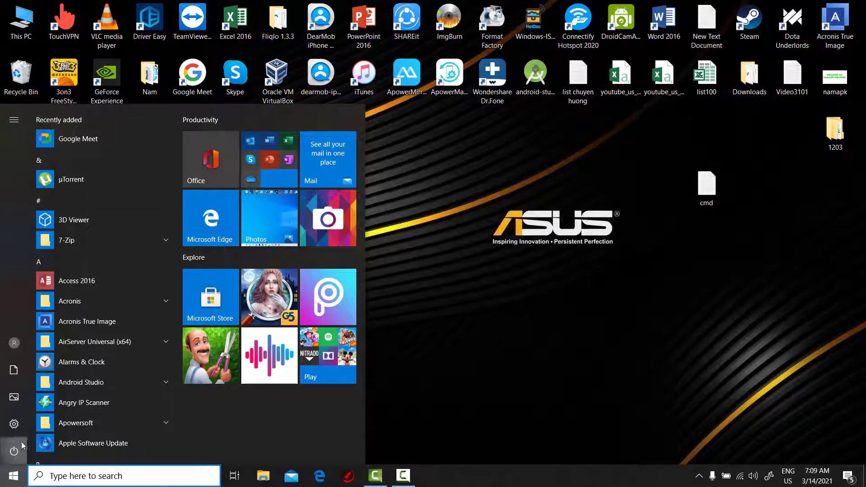
{"action": "left_click", "coordinate": [22, 438]}
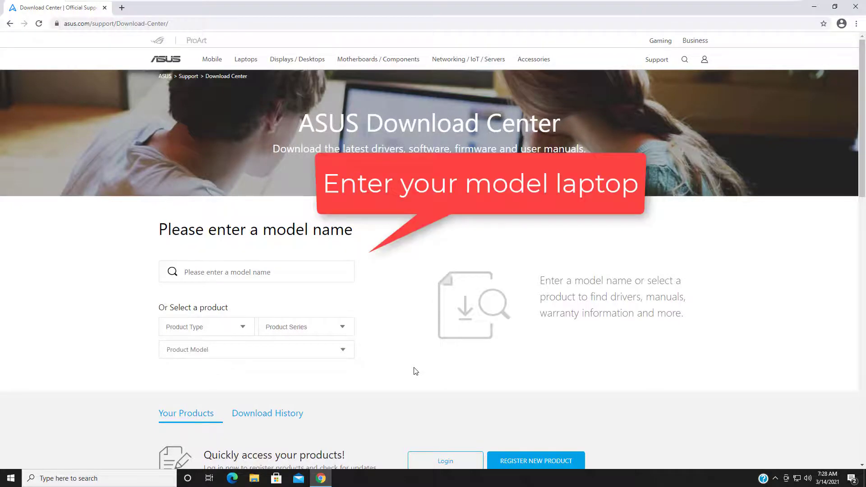
Find the VivoBook 17 M705 in the ASUS Download Center and open its Driver & Utility page
{"action": "left_click", "coordinate": [243, 277]}
{"action": "type", "text": "A"}
{"action": "key", "text": "BackSpace"}
{"action": "type", "text": "VivoBook 17 M705"}
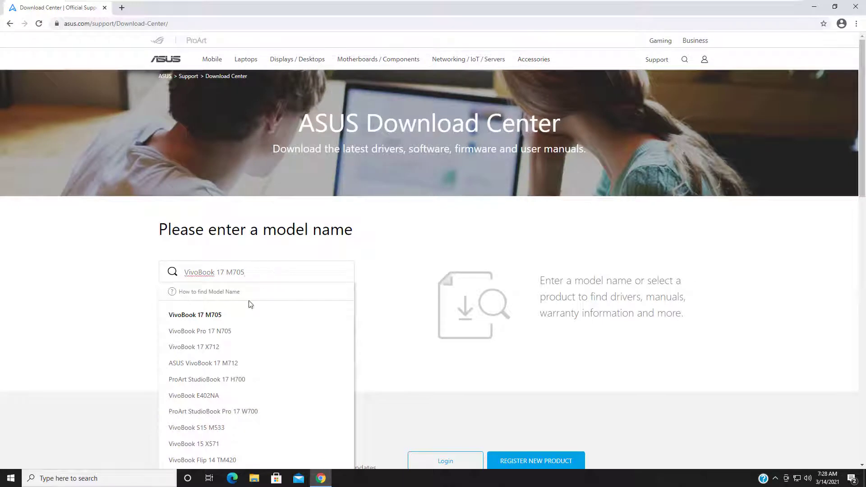
{"action": "left_click", "coordinate": [220, 316]}
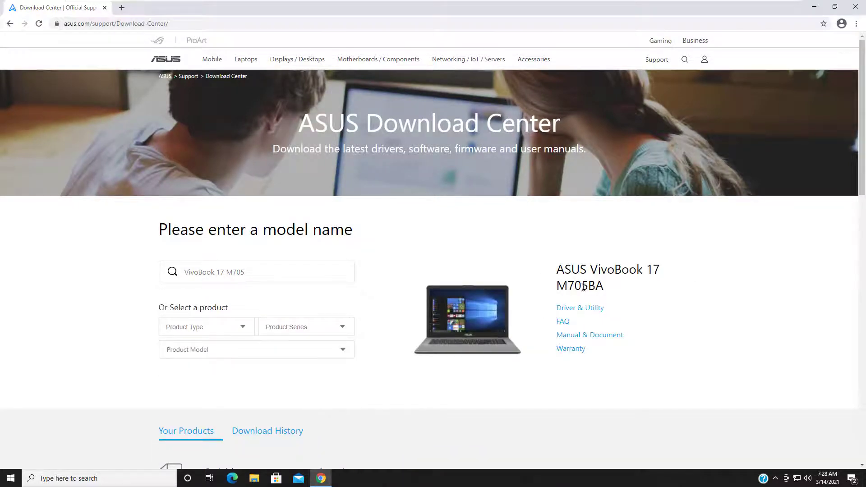
{"action": "scroll", "coordinate": [582, 287], "scroll_direction": "down", "scroll_amount": 1}
{"action": "left_click", "coordinate": [590, 267]}
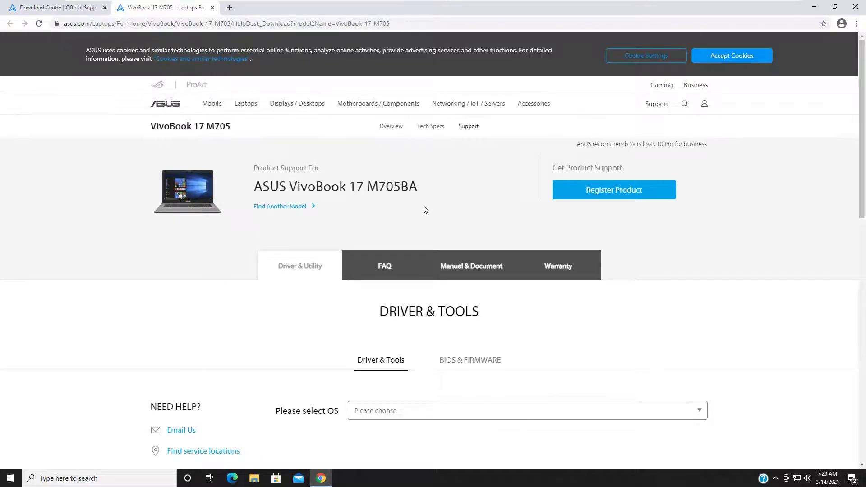
Select Windows 10 64-bit as the operating system for the VivoBook 17 M705 drivers
{"action": "scroll", "coordinate": [424, 209], "scroll_direction": "down", "scroll_amount": 3}
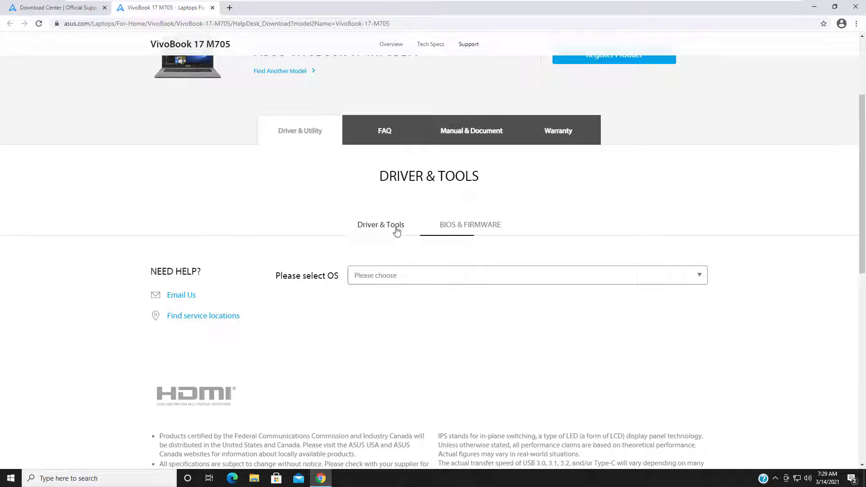
{"action": "left_click", "coordinate": [407, 276]}
{"action": "left_click", "coordinate": [407, 299]}
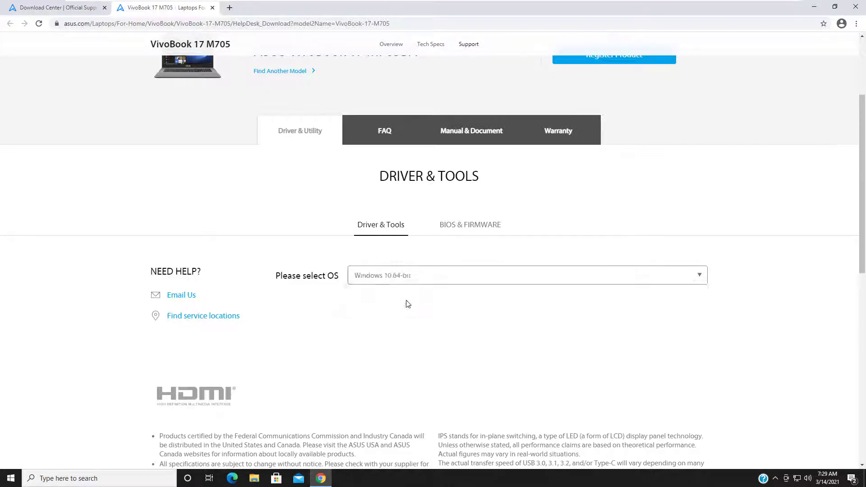
Download the ASUS Wireless Radio Control driver, version V1.0.0.12, from the Wireless section
{"action": "scroll", "coordinate": [451, 293], "scroll_direction": "down", "scroll_amount": 2}
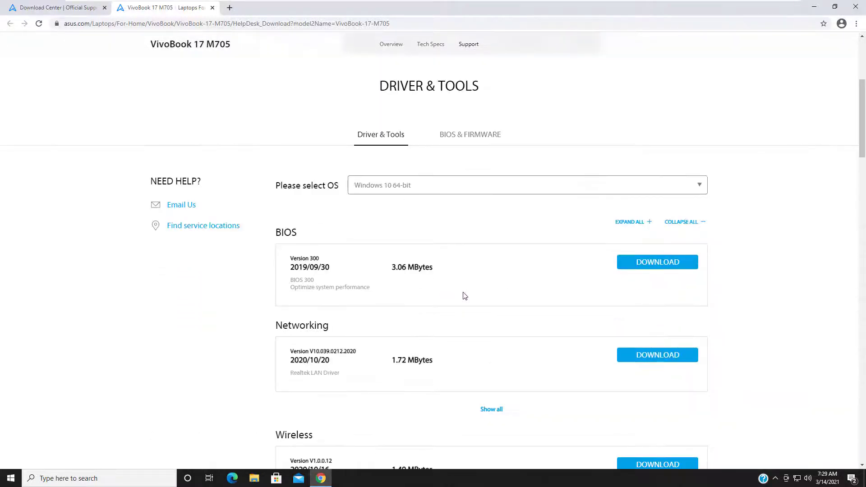
{"action": "scroll", "coordinate": [466, 285], "scroll_direction": "down", "scroll_amount": 4}
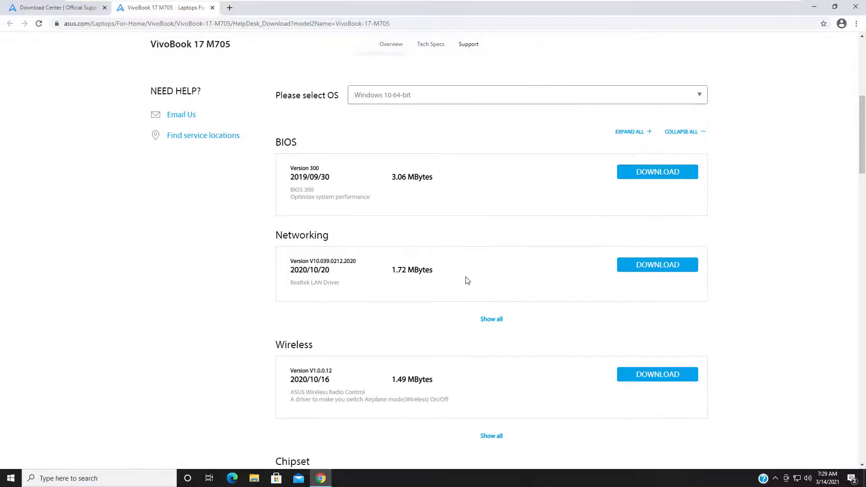
{"action": "scroll", "coordinate": [467, 280], "scroll_direction": "down", "scroll_amount": 1}
{"action": "left_click_drag", "start_coordinate": [276, 210], "coordinate": [344, 207]}
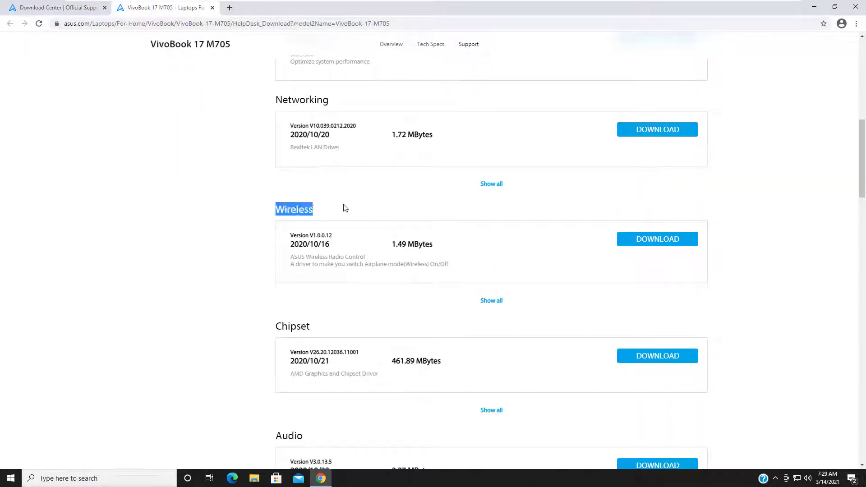
{"action": "left_click", "coordinate": [643, 242]}
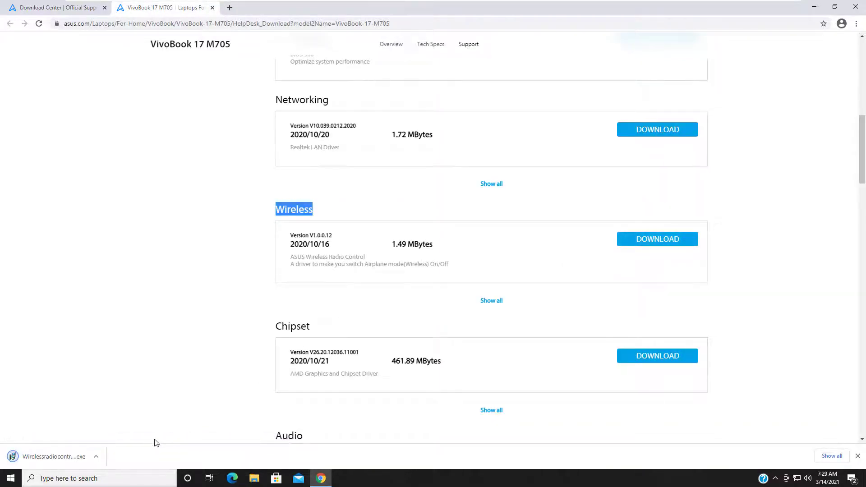
Show the downloaded wireless driver installer in its folder, run it and allow it to make changes to the device
{"action": "left_click", "coordinate": [96, 456]}
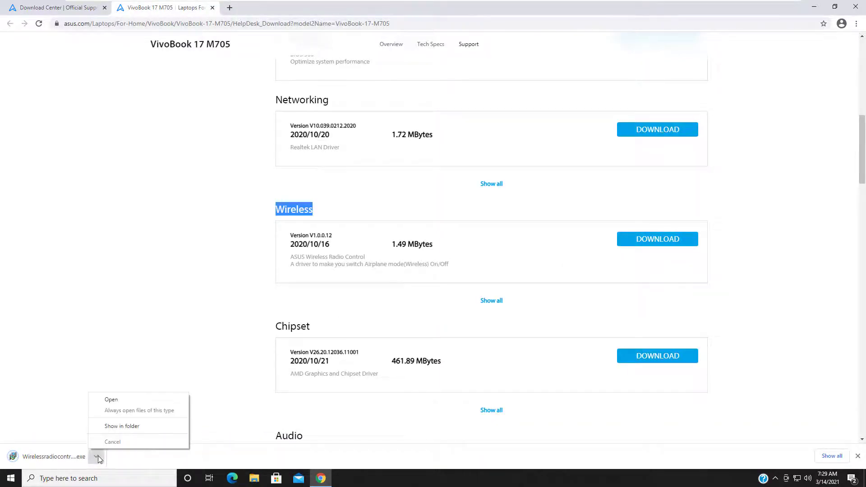
{"action": "left_click", "coordinate": [115, 426]}
{"action": "double_click", "coordinate": [128, 169]}
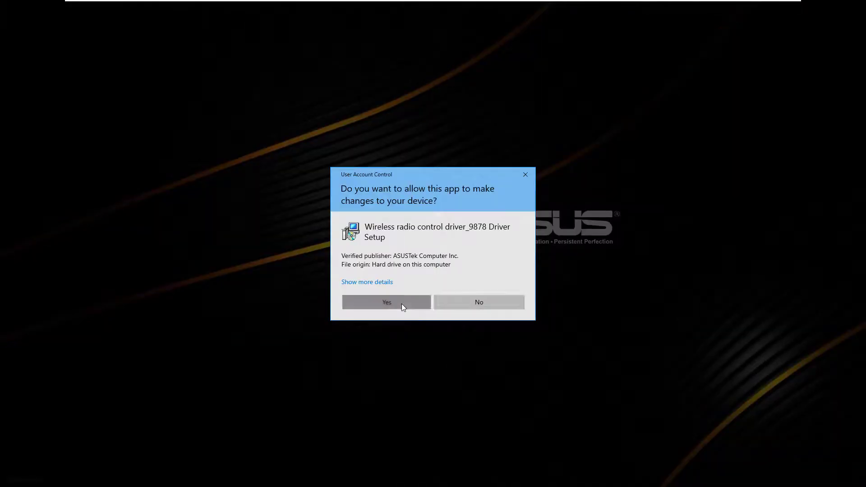
{"action": "left_click", "coordinate": [402, 304]}
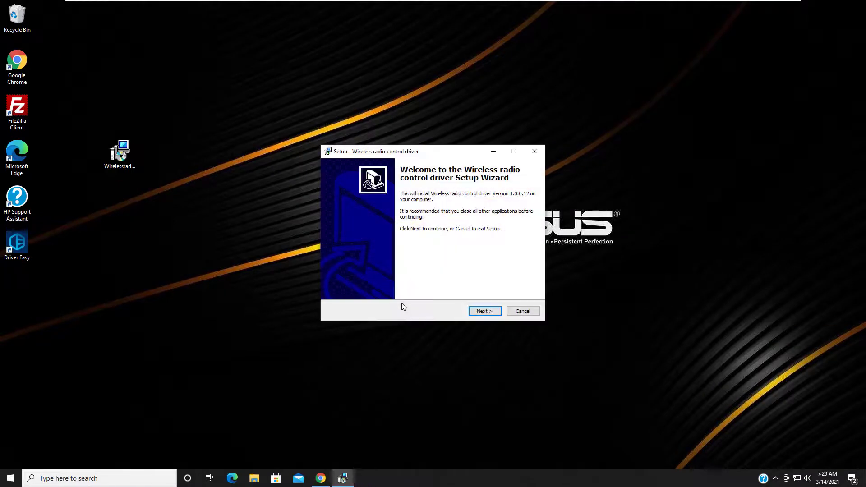
Install the Wireless radio control driver in C:\DRIVERS\Wireless radio control driver and finish setup with an immediate computer restart
{"action": "left_click", "coordinate": [383, 283]}
{"action": "left_click", "coordinate": [481, 311]}
{"action": "left_click", "coordinate": [478, 312]}
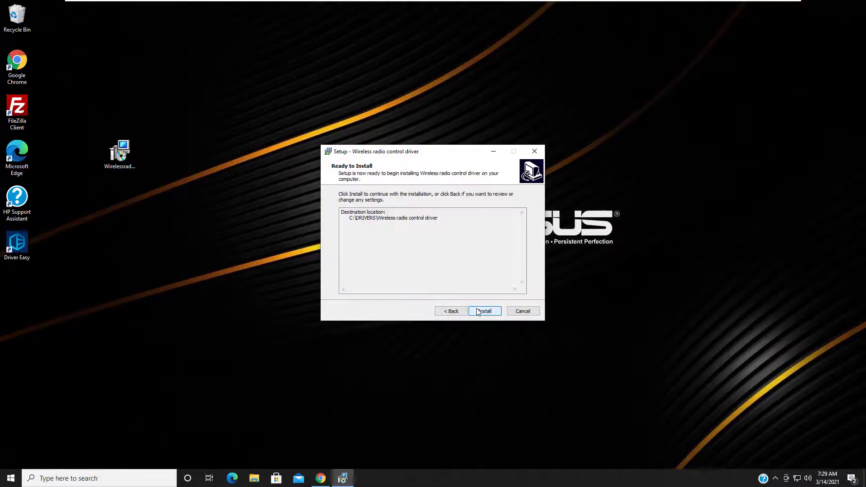
{"action": "left_click", "coordinate": [479, 311]}
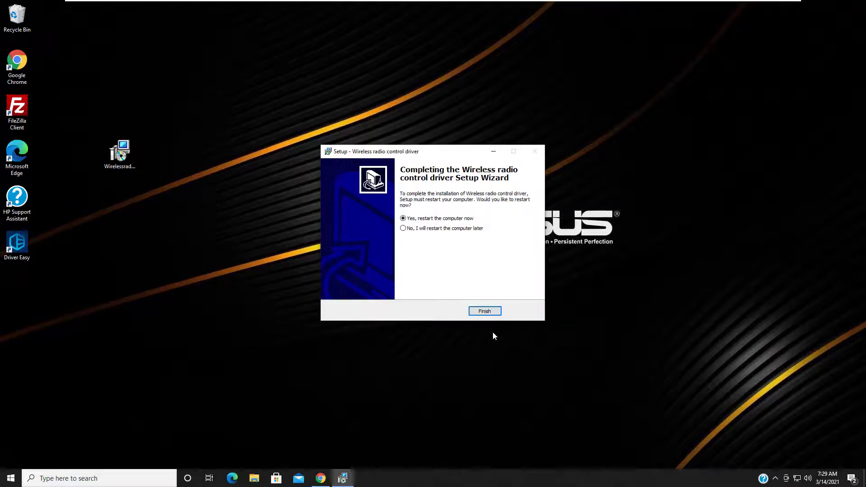
{"action": "left_click", "coordinate": [485, 312]}
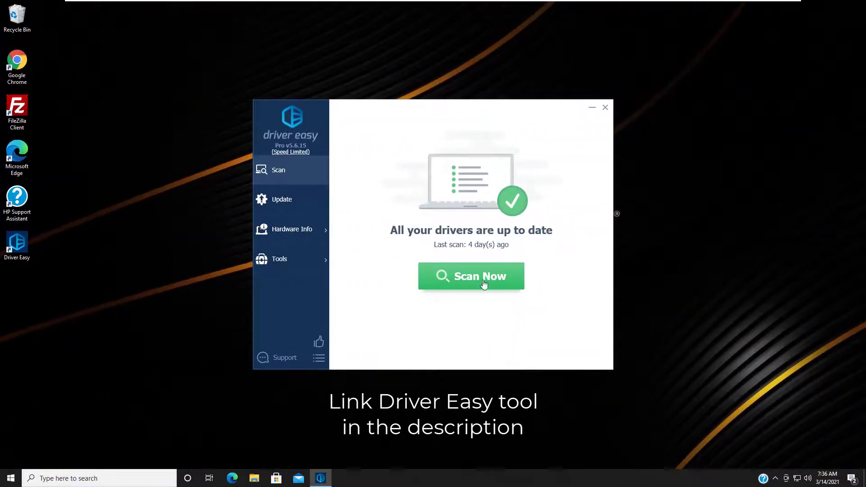
Scan the computer's drivers with Driver Easy and review the resulting driver list
{"action": "left_click", "coordinate": [481, 282]}
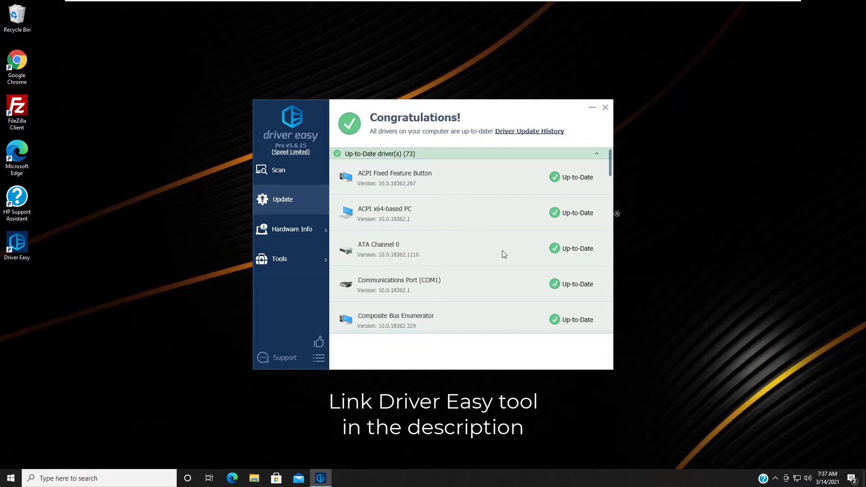
{"action": "scroll", "coordinate": [503, 254], "scroll_direction": "down", "scroll_amount": 2}
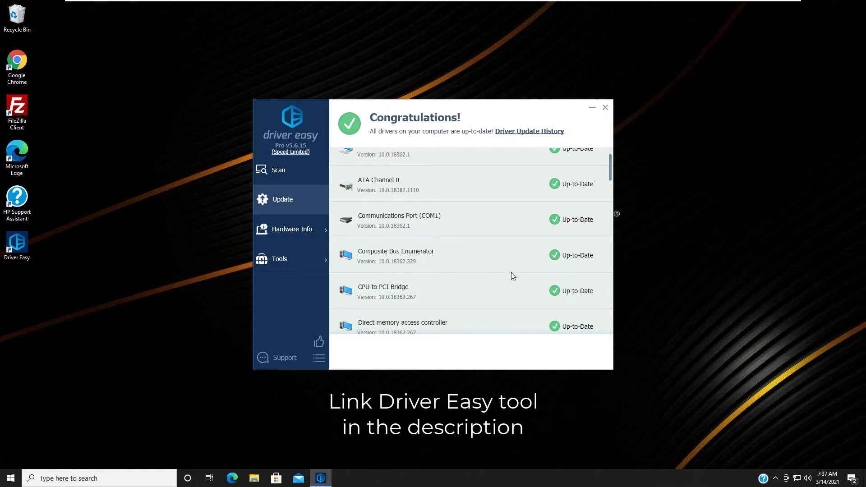